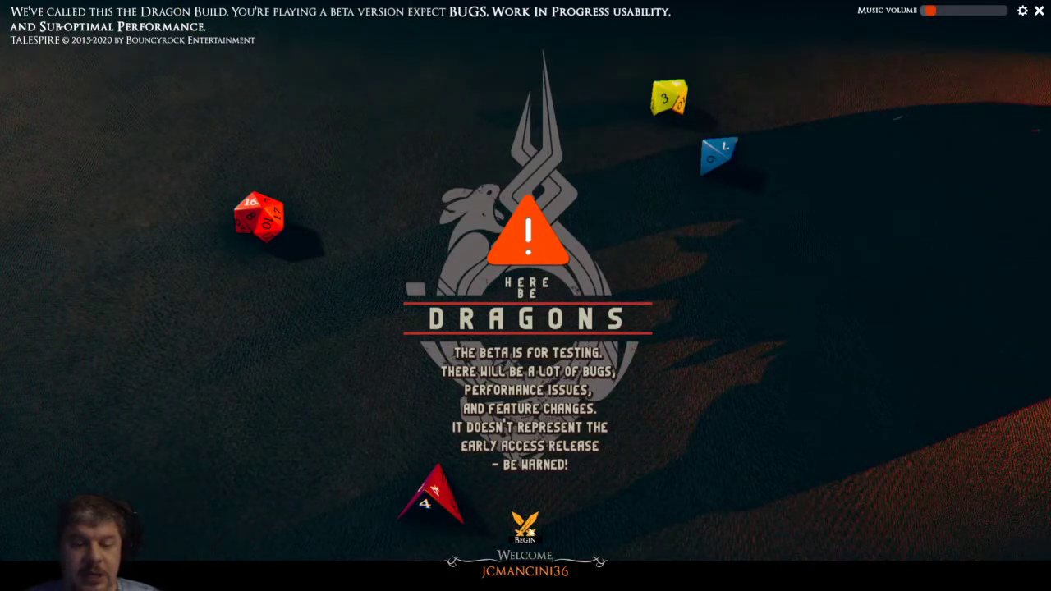
Enter the campaign list and load the My Test campaign for play
click(525, 526)
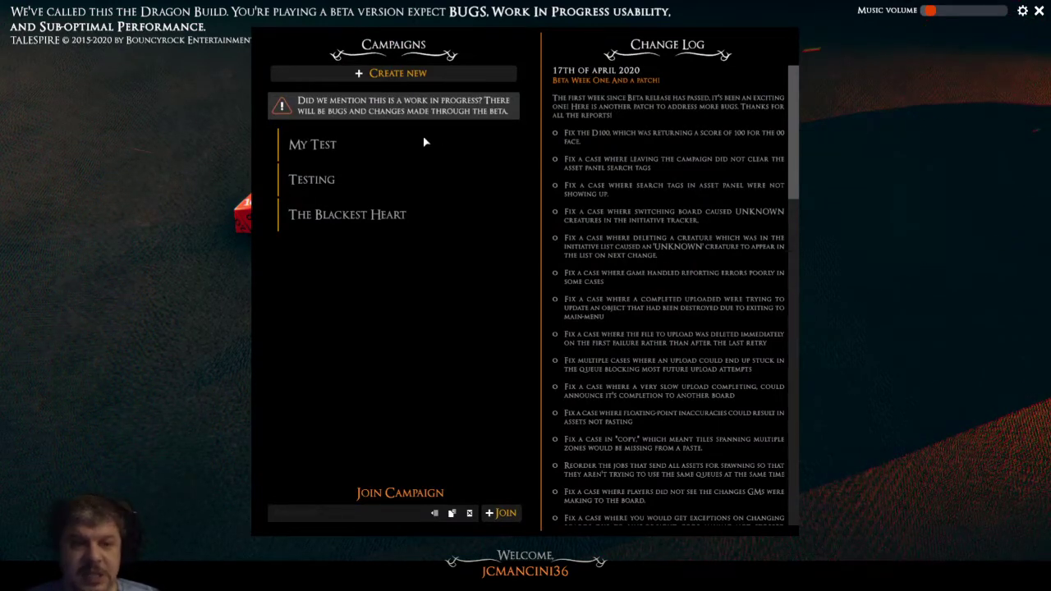
click(309, 147)
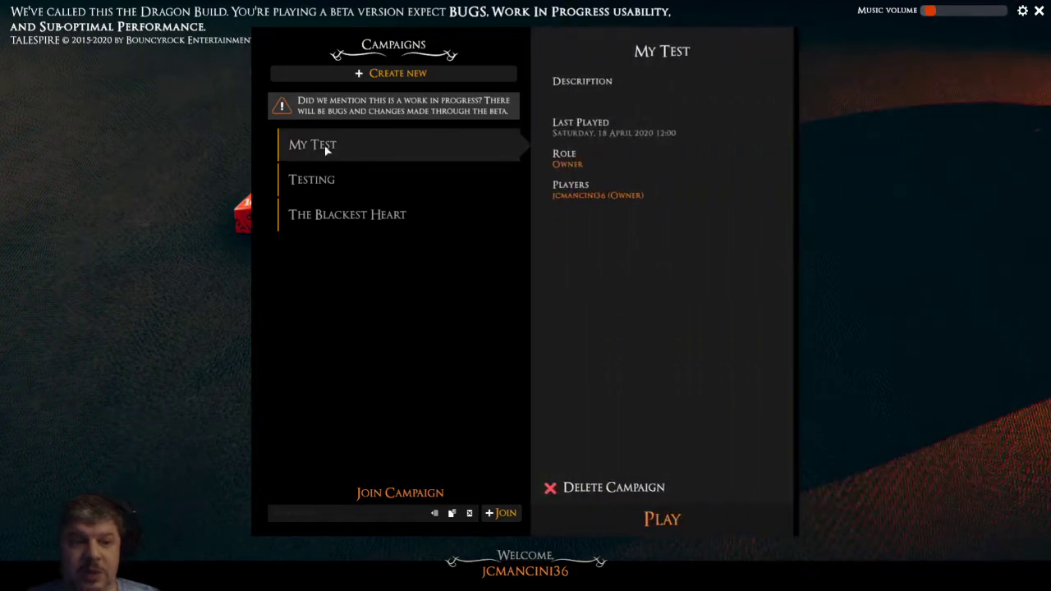
click(675, 520)
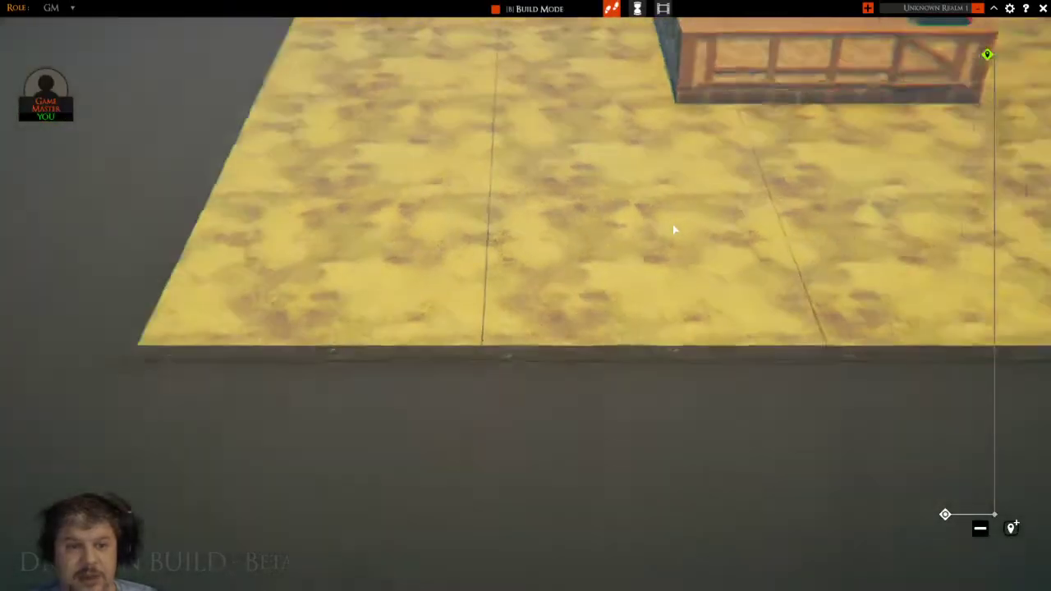
Frame the two-room building on the board, enter build mode and switch to editing hide volumes
scroll(673, 229, down, 2)
drag(746, 192, 439, 417)
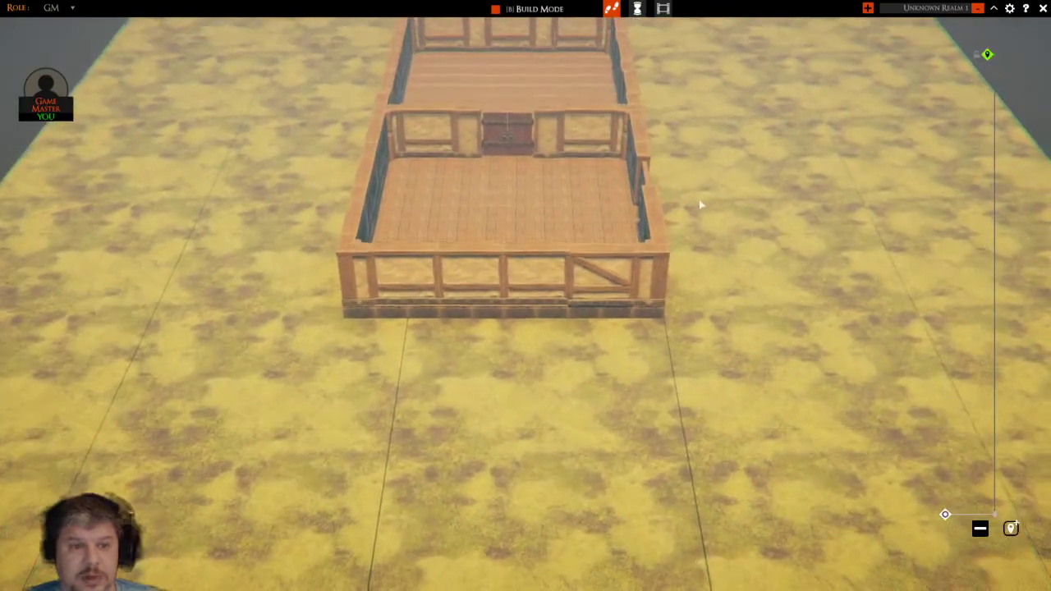
drag(703, 202, 528, 336)
drag(591, 227, 435, 266)
scroll(435, 266, down, 3)
drag(495, 254, 505, 329)
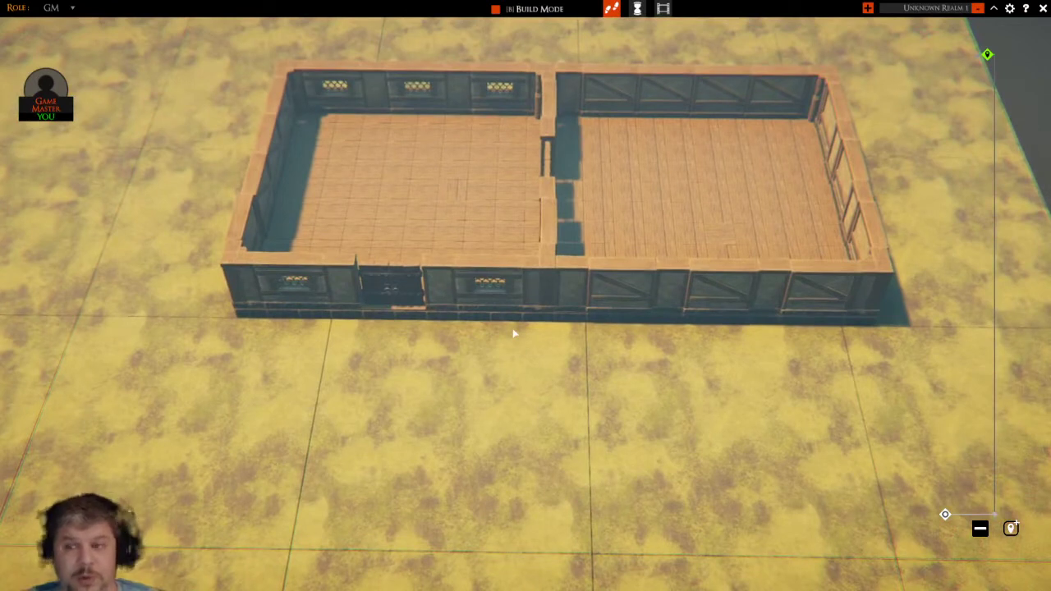
drag(584, 336, 580, 309)
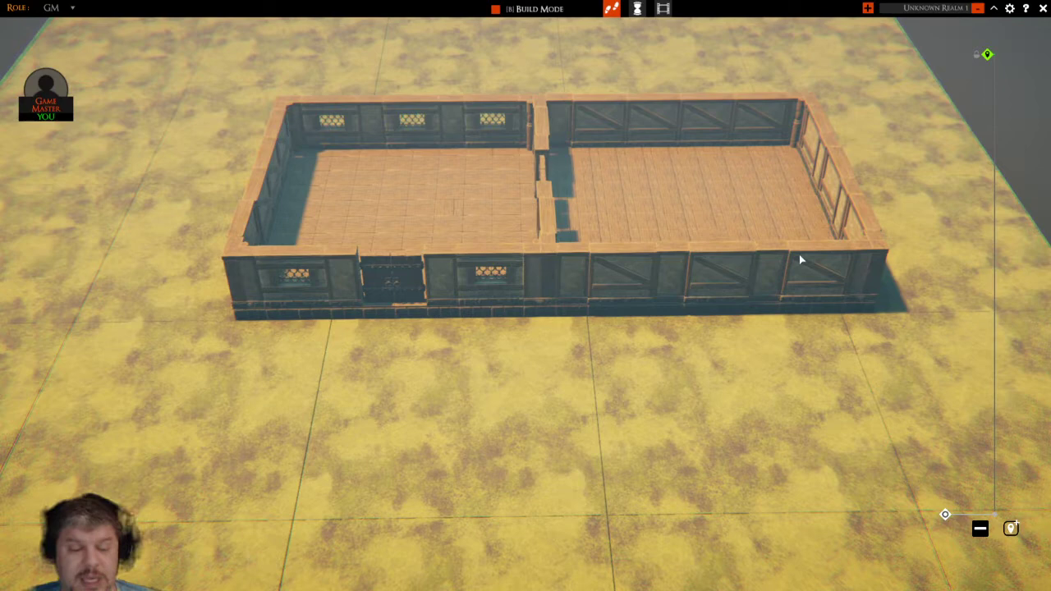
key(b)
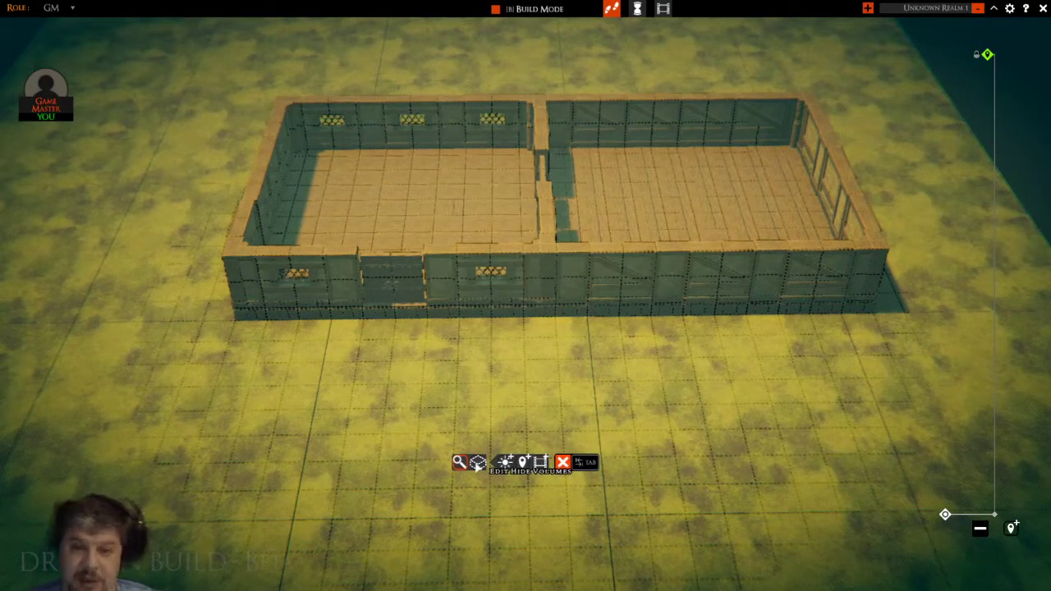
click(478, 463)
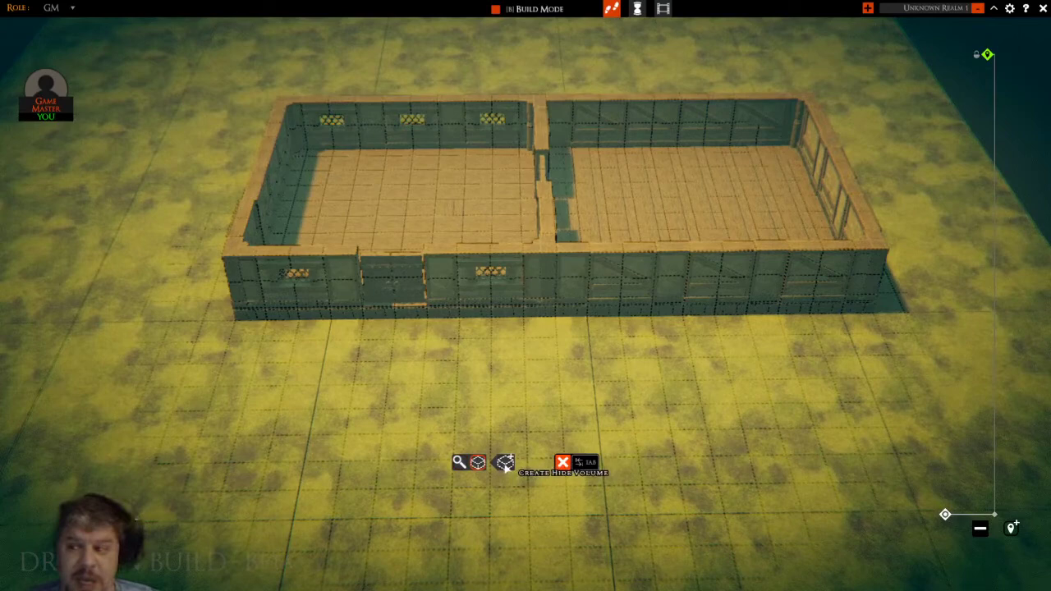
Create a wall-height hide volume covering the whole right-hand room of the building, out to its walls
scroll(589, 366, up, 3)
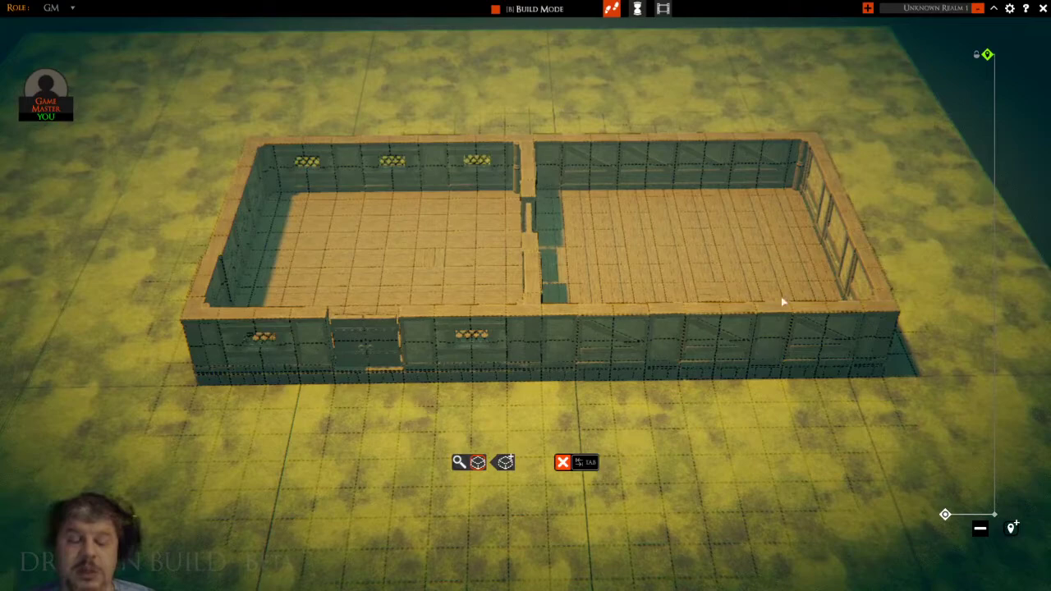
scroll(706, 271, up, 4)
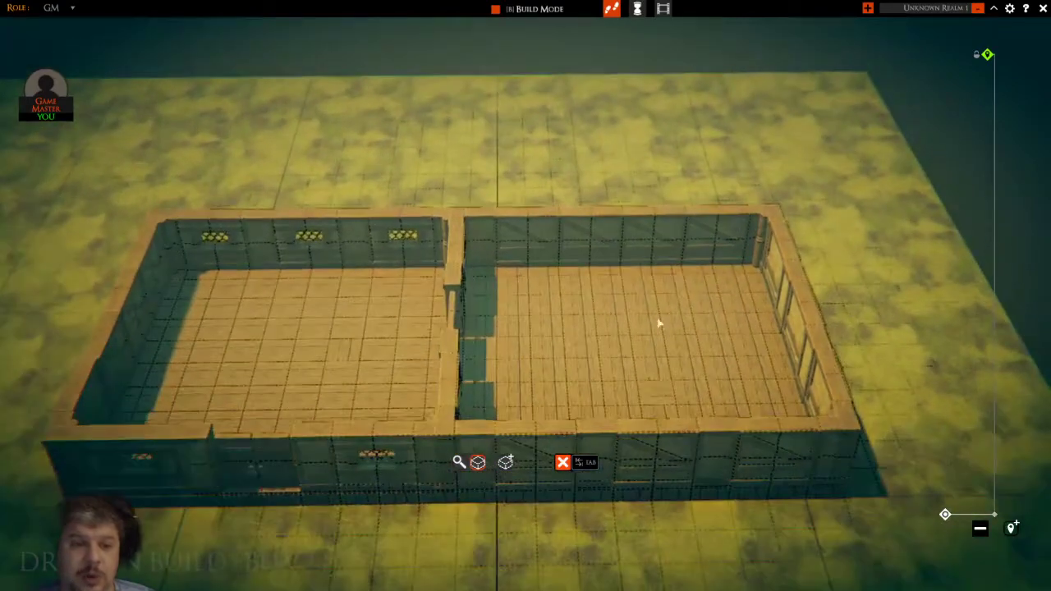
drag(645, 320, 645, 395)
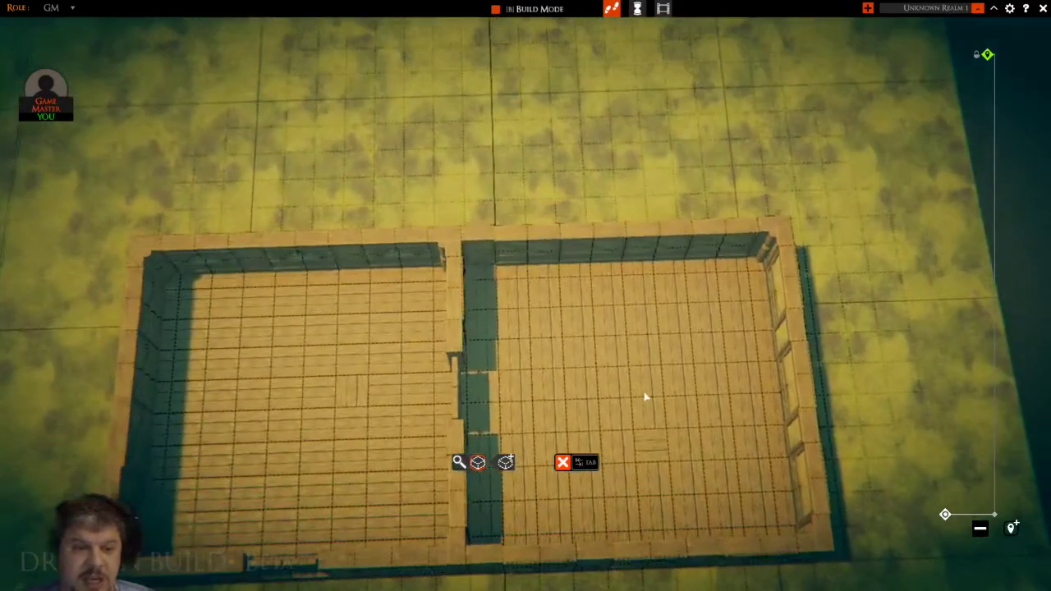
scroll(624, 386, up, 2)
drag(582, 366, 657, 249)
scroll(643, 254, down, 5)
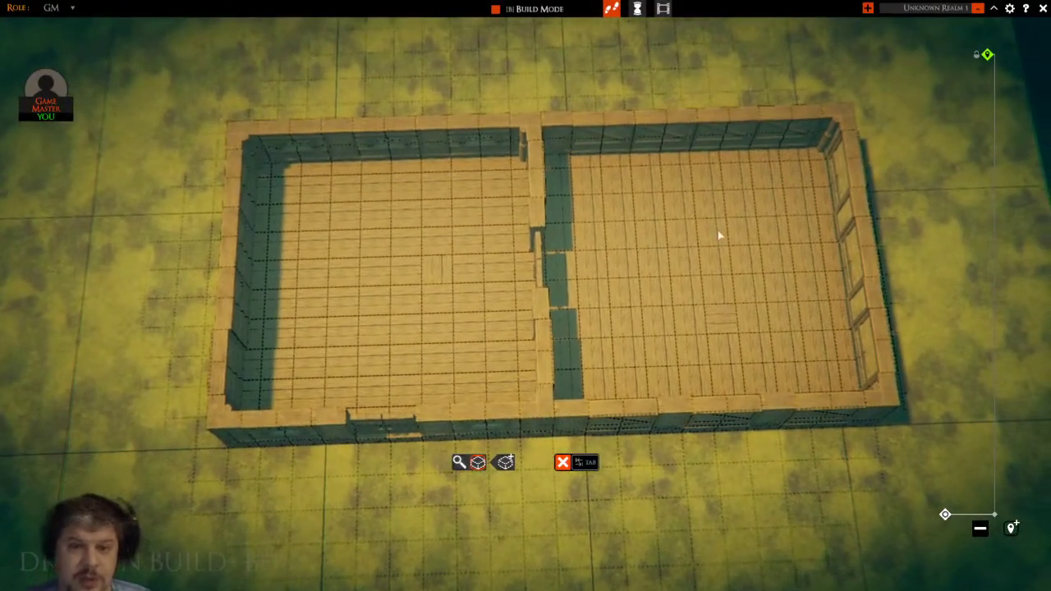
drag(719, 232, 638, 240)
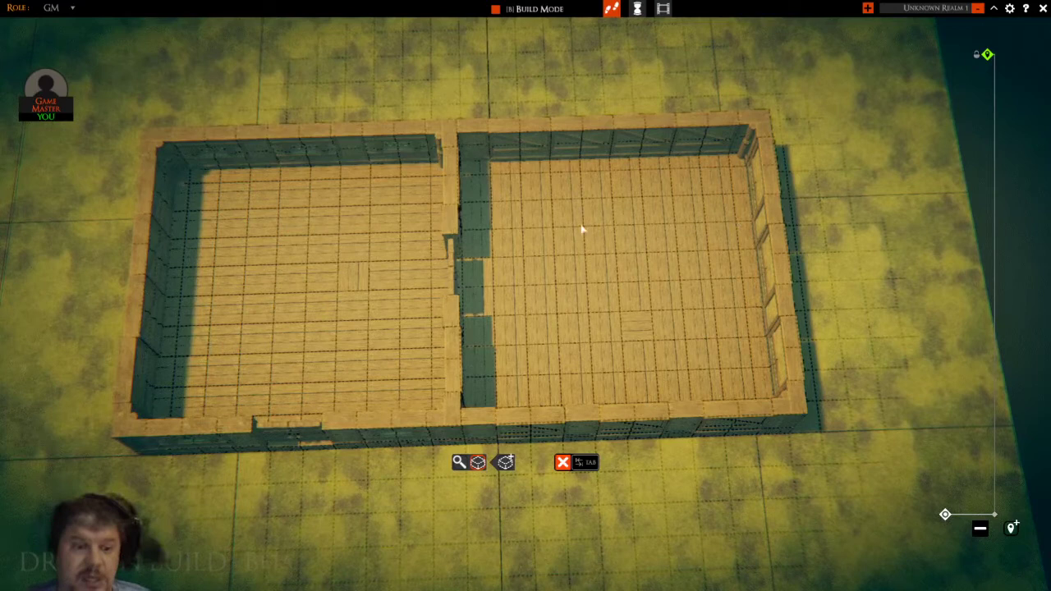
key(Tab)
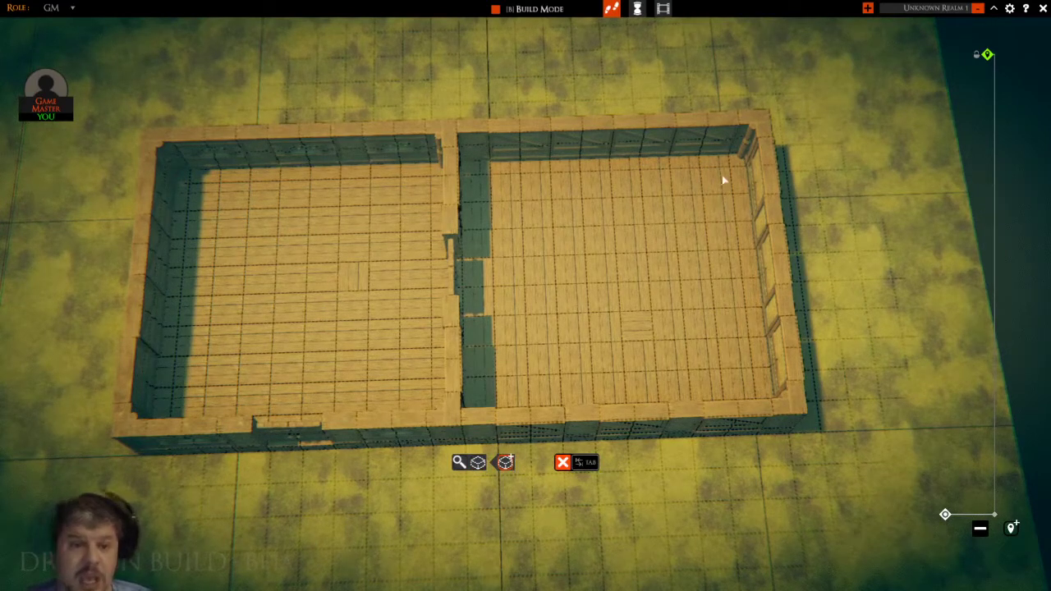
drag(736, 164, 495, 286)
scroll(481, 397, up, 2)
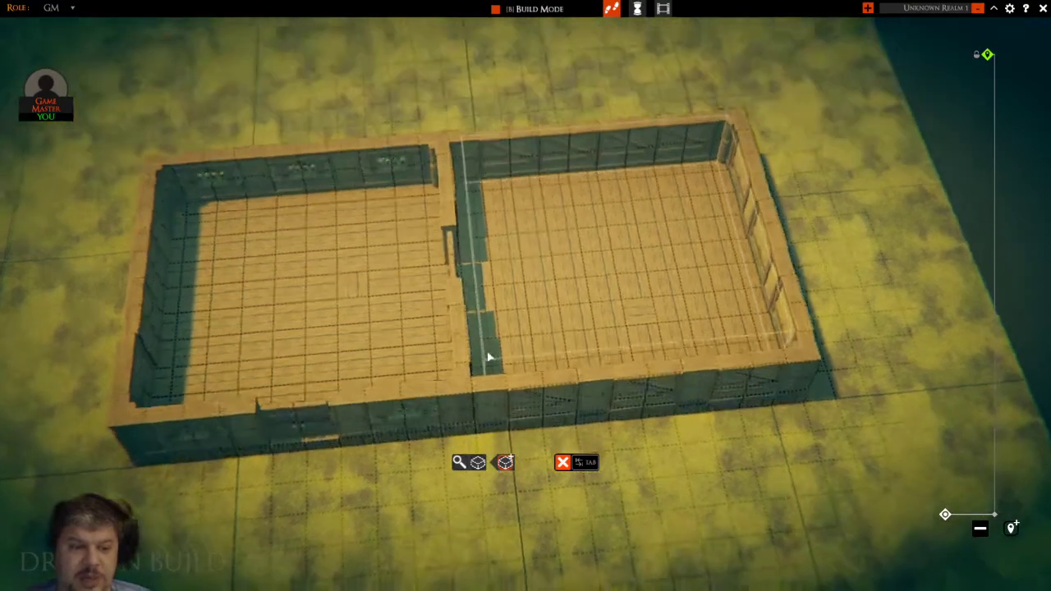
scroll(483, 287, down, 3)
scroll(490, 274, down, 2)
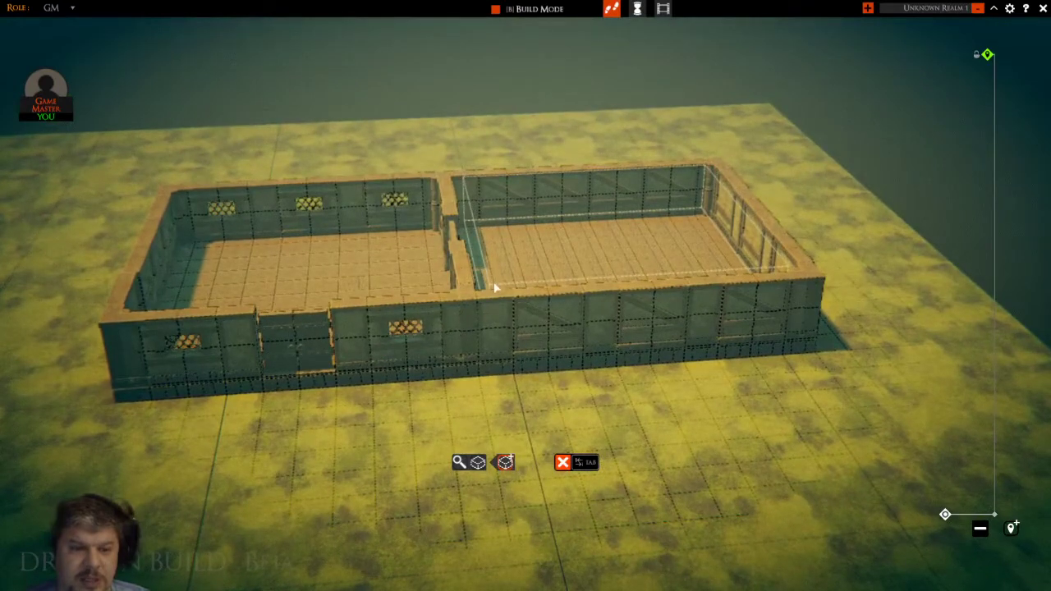
click(497, 286)
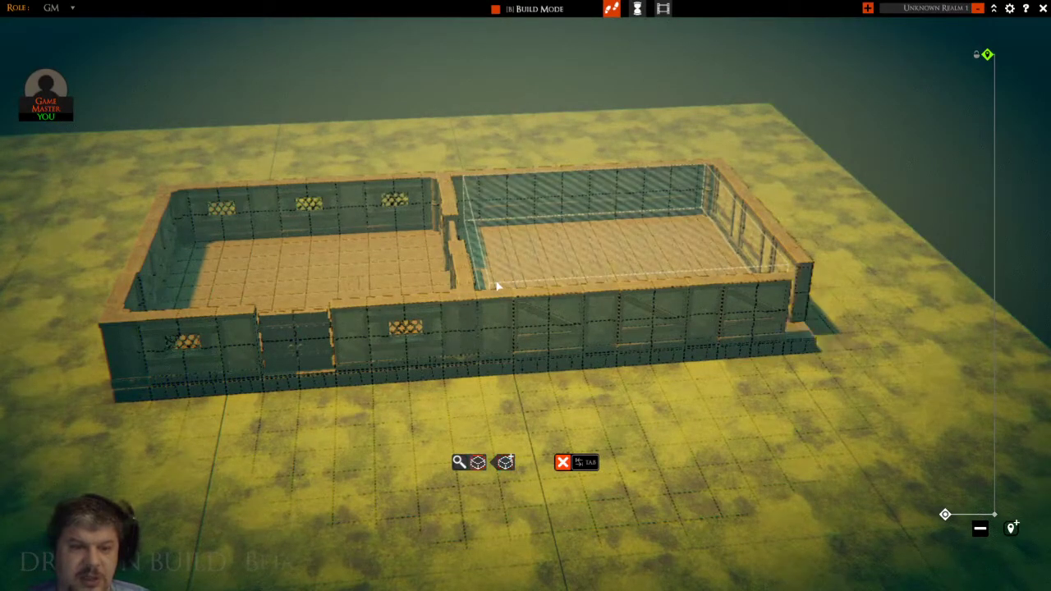
Inspect the outer wall corner beside the right-hand room's hide volume and delete that volume
drag(804, 242, 714, 383)
drag(715, 436, 683, 284)
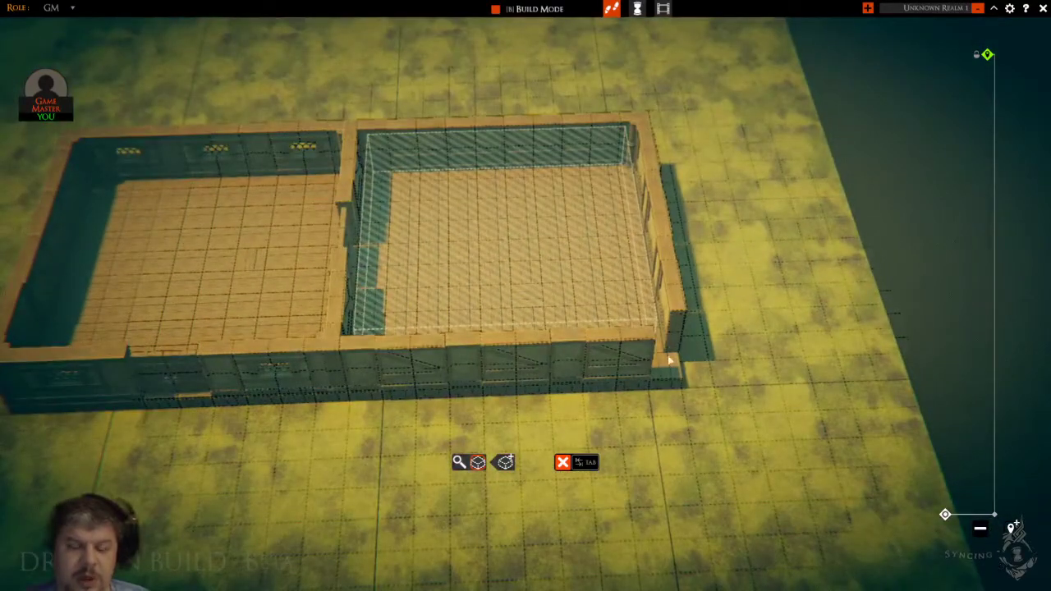
drag(670, 361, 667, 445)
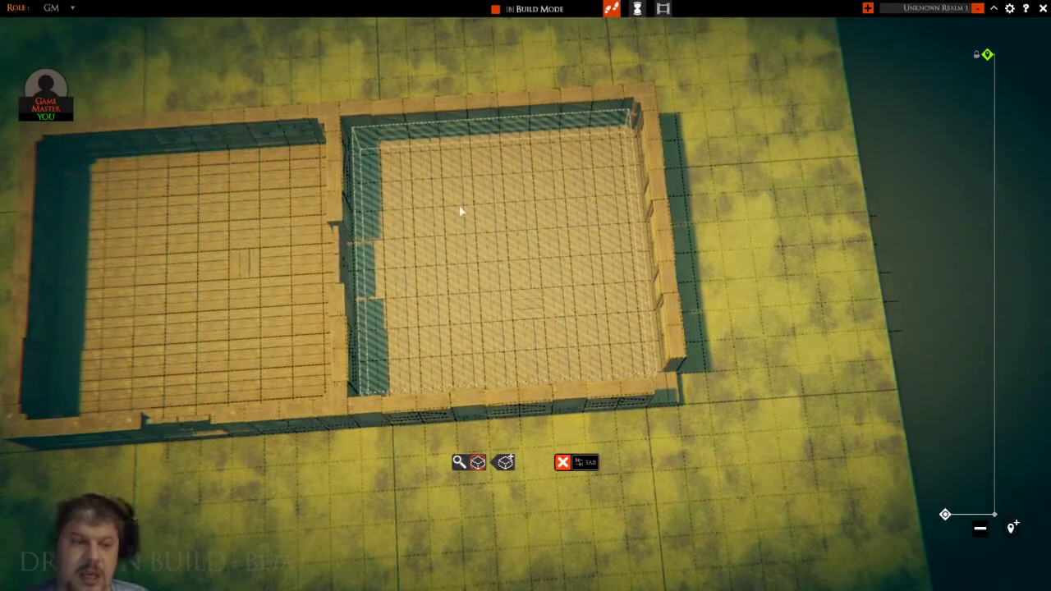
drag(507, 242, 617, 241)
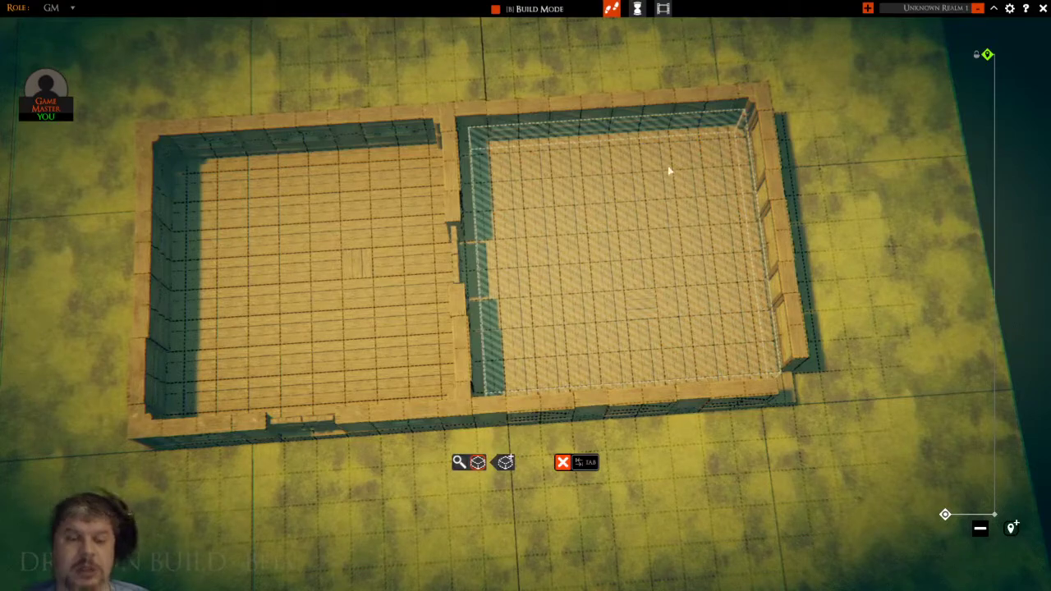
drag(791, 389, 754, 210)
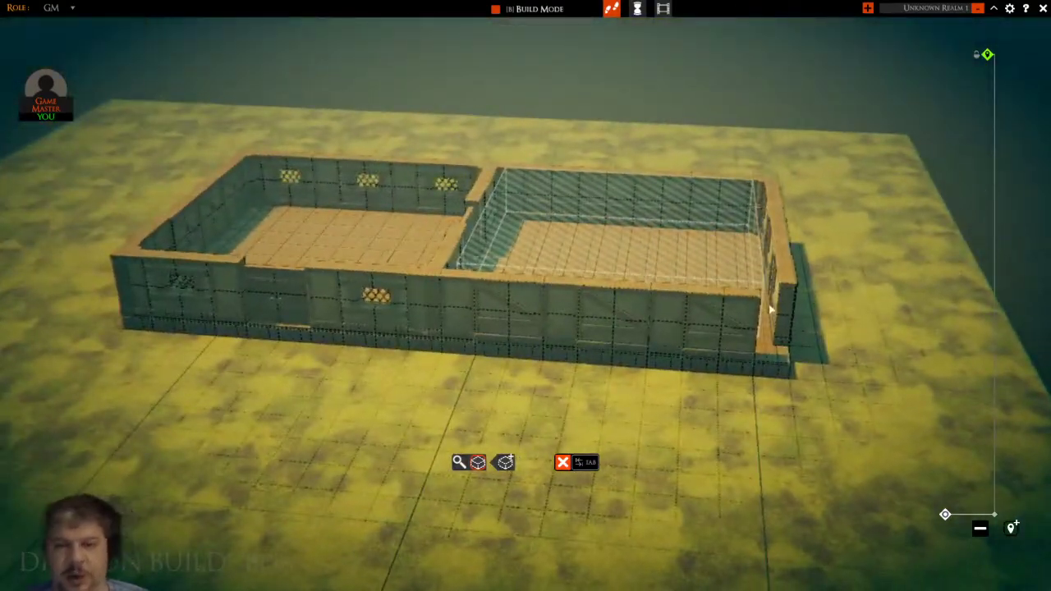
drag(646, 244, 656, 301)
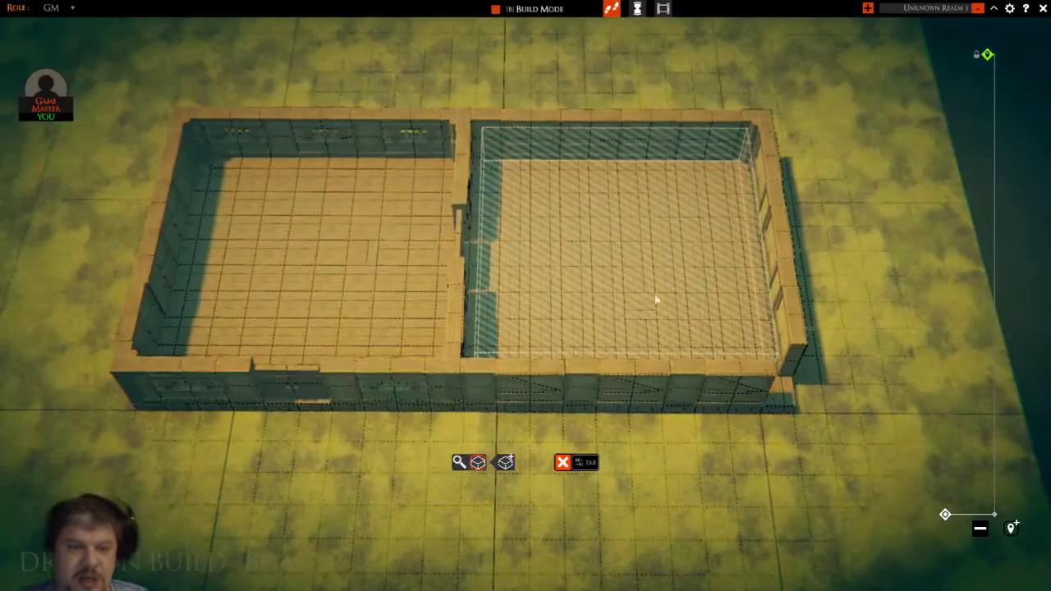
right_click(632, 242)
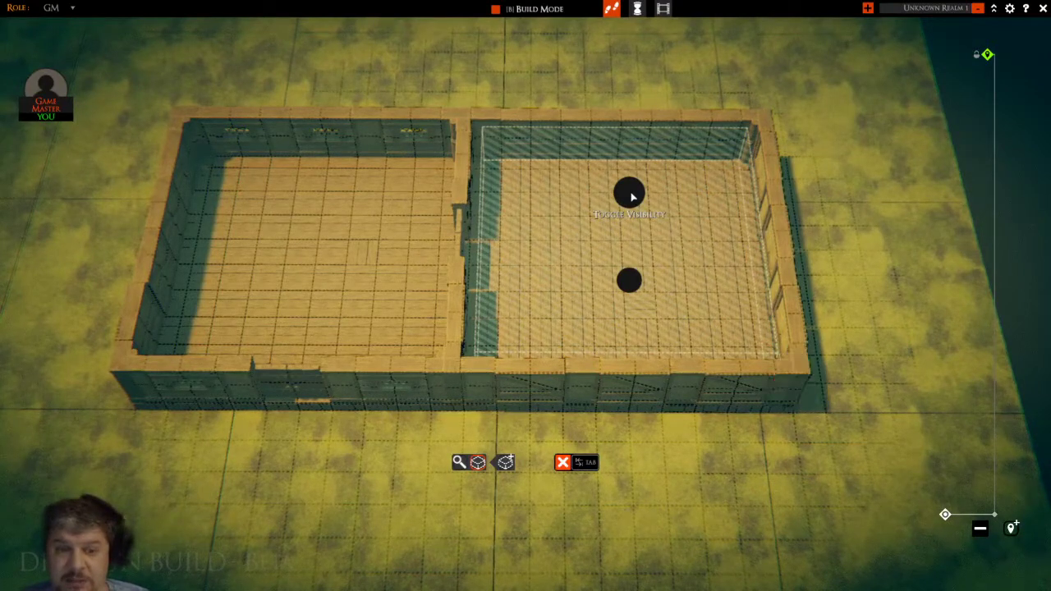
click(628, 287)
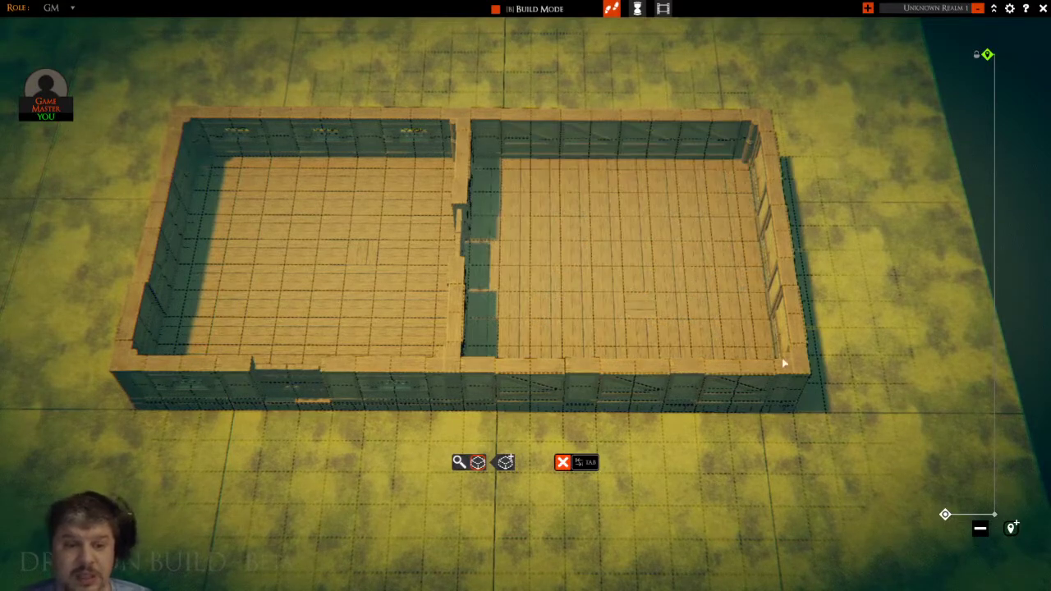
Create a hide volume over the right-hand room's floor, set in from the walls and raised to about wall height
drag(625, 232, 629, 303)
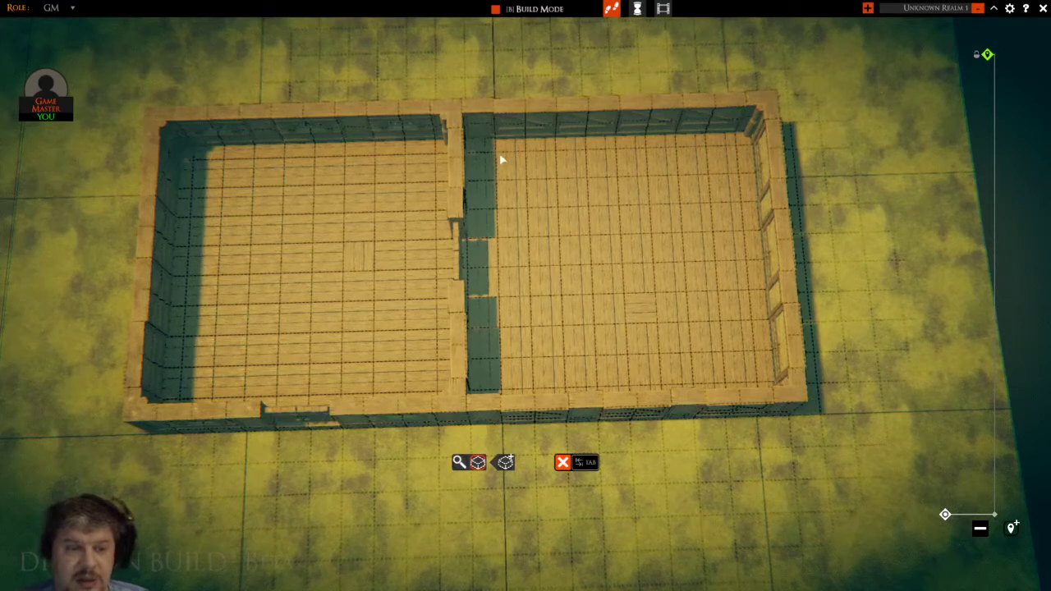
click(505, 462)
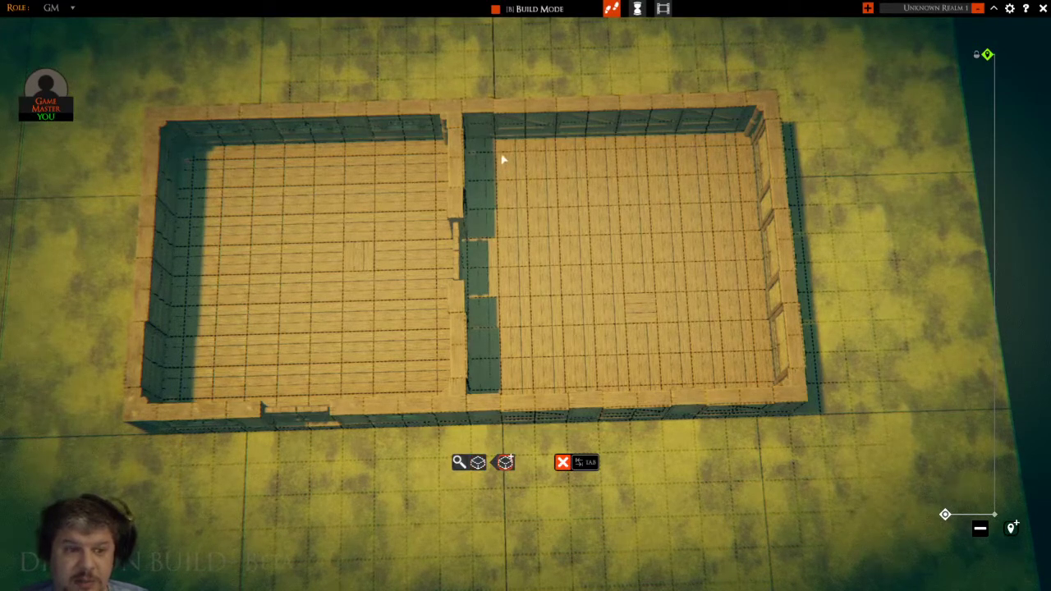
drag(500, 157, 749, 377)
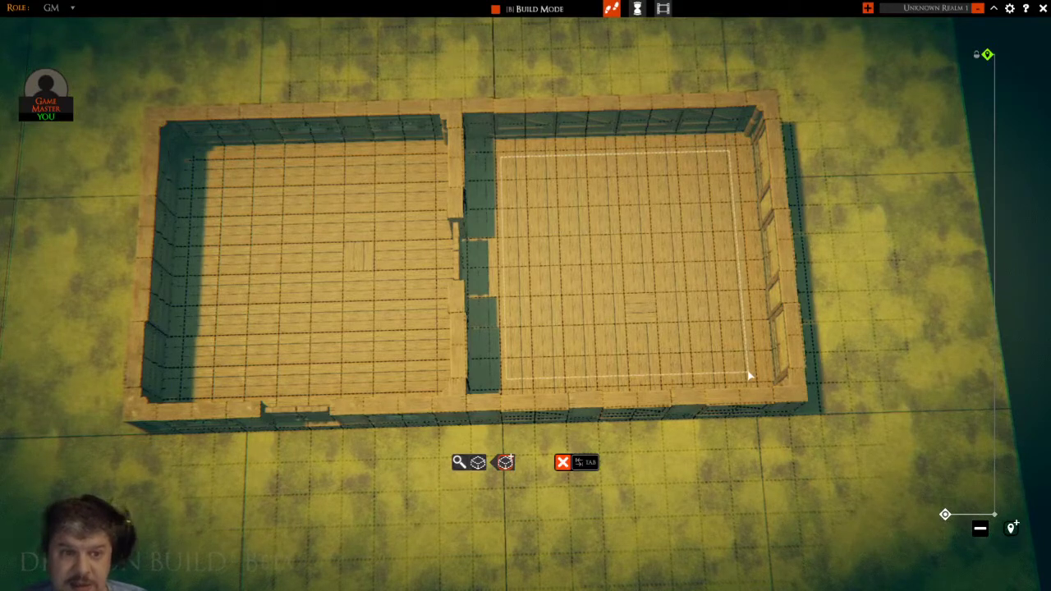
mouse_move(749, 376)
mouse_down()
mouse_move(730, 305)
mouse_move(740, 325)
mouse_move(857, 331)
mouse_move(725, 333)
mouse_move(865, 331)
mouse_move(715, 331)
mouse_move(843, 312)
mouse_move(734, 327)
mouse_move(833, 319)
mouse_move(739, 324)
mouse_move(752, 379)
mouse_up()
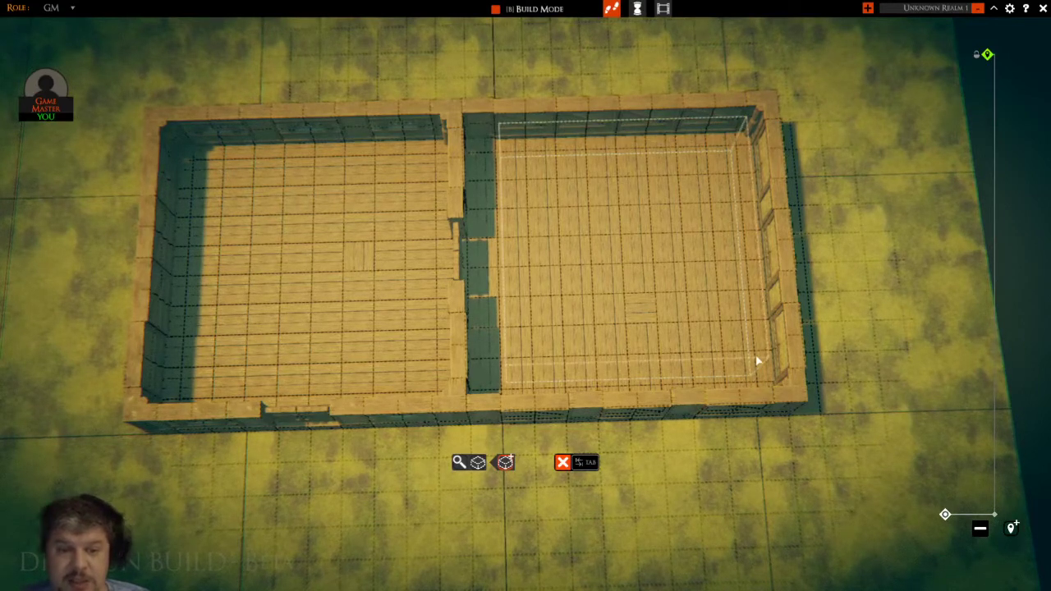
drag(756, 359, 761, 206)
scroll(762, 215, up, 2)
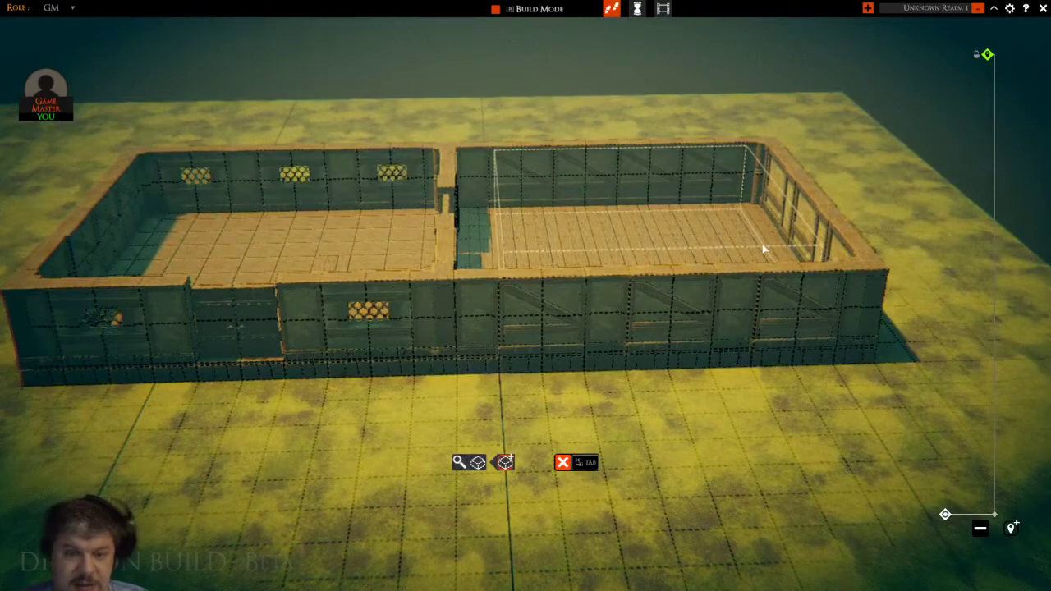
click(763, 249)
Open the visibility and removal options of the inset hide volume in the right-hand room
drag(801, 324, 786, 514)
drag(577, 402, 776, 411)
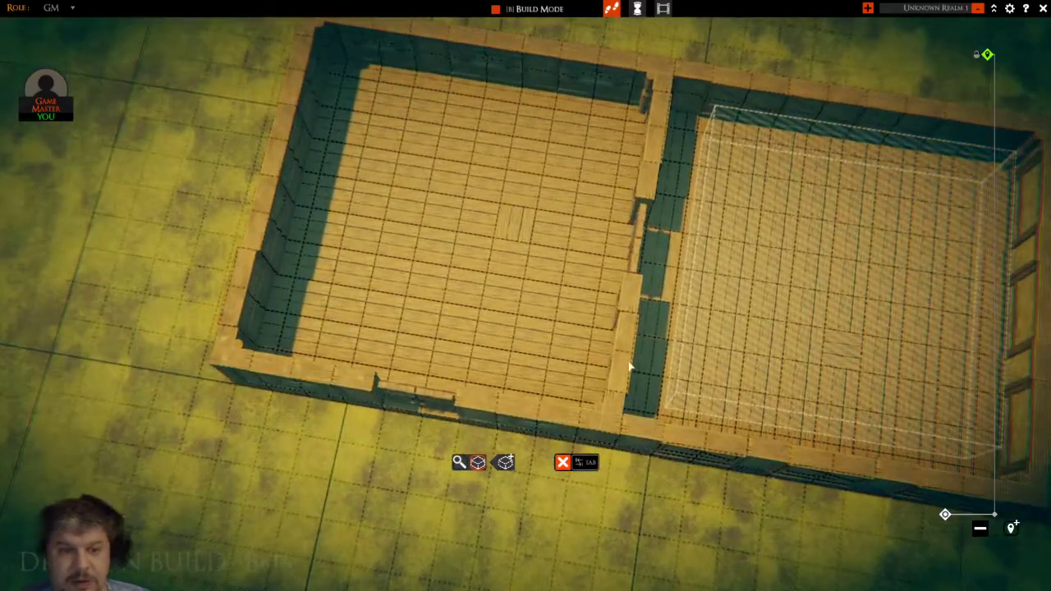
drag(631, 366, 676, 331)
scroll(676, 331, down, 2)
right_click(769, 228)
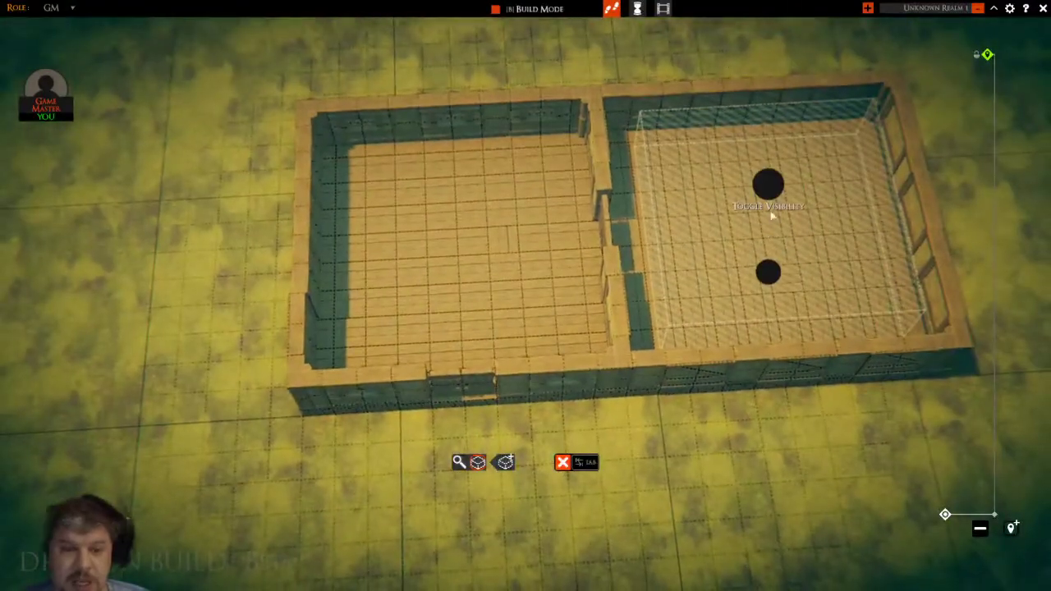